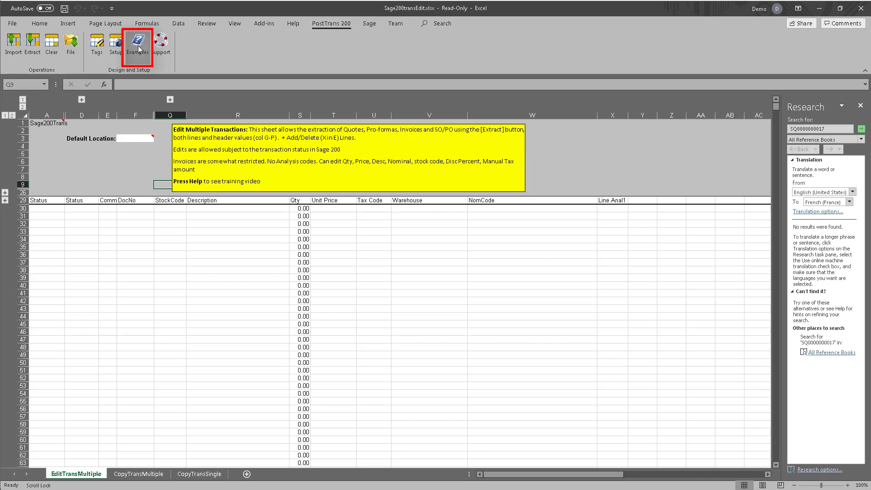
- Search the example templates for "edit" and locate Edit Multiple Transactions SO/PO/SI/SQ/Proforma, then close the help without loading anything
{"action": "left_click", "coordinate": [139, 49]}
{"action": "type", "text": "e"}
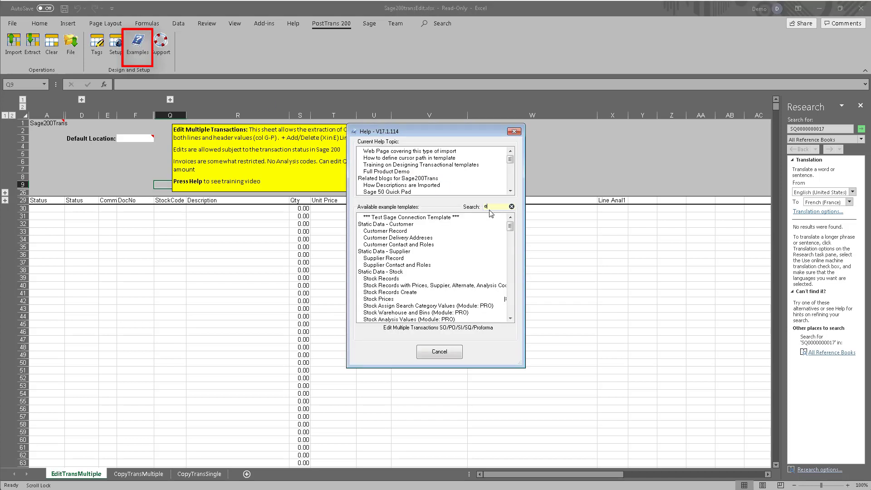
{"action": "type", "text": "dit"}
{"action": "left_click", "coordinate": [404, 227]}
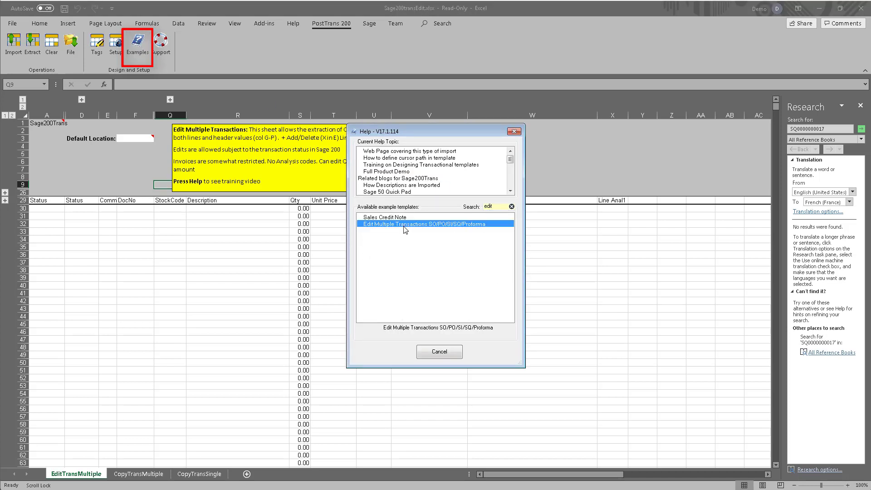
{"action": "left_click", "coordinate": [441, 354]}
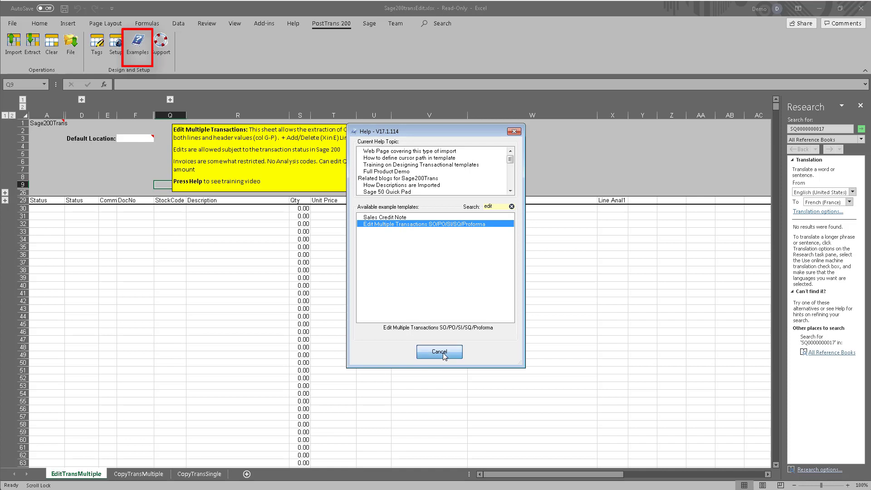
{"action": "left_click", "coordinate": [256, 289]}
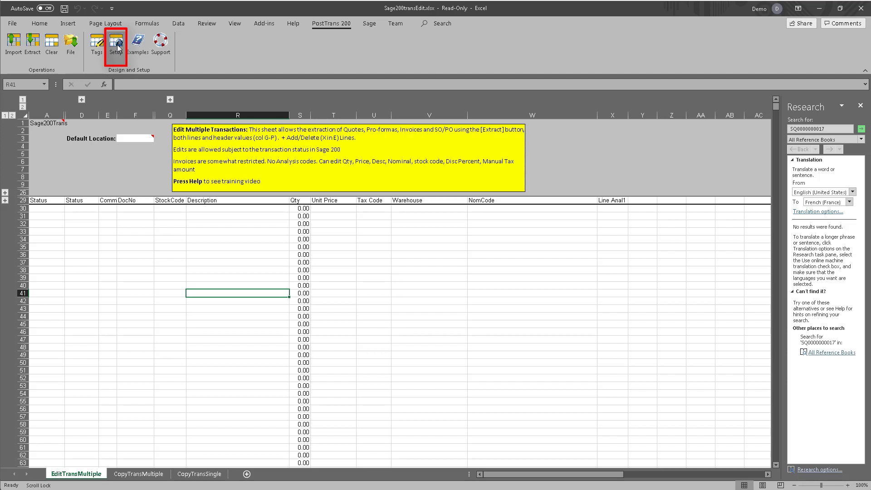
- Open the transaction extraction and look through the criteria offered for each transaction type, finishing with Quote selected
{"action": "left_click", "coordinate": [32, 48]}
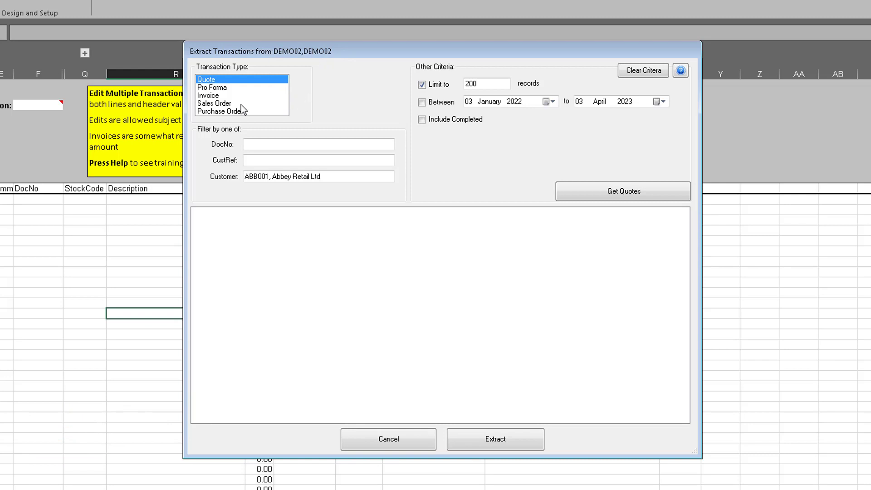
{"action": "left_click", "coordinate": [223, 88]}
{"action": "left_click", "coordinate": [223, 96]}
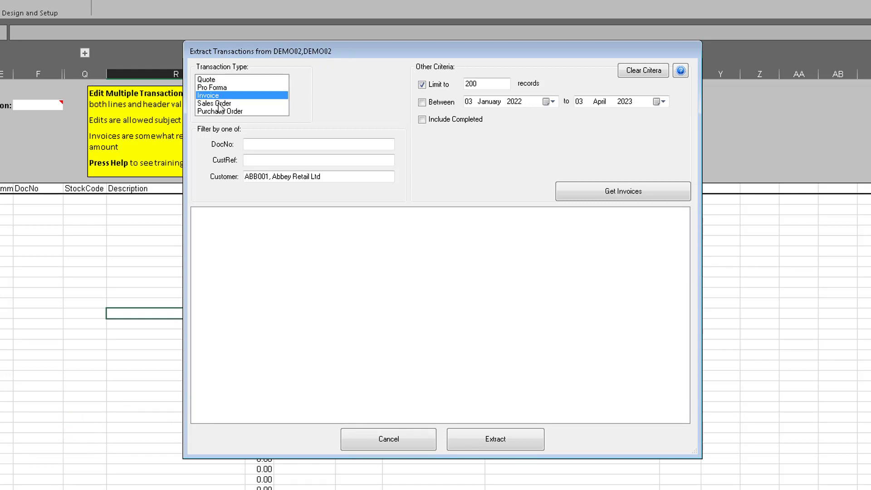
{"action": "left_click", "coordinate": [219, 103]}
{"action": "left_click", "coordinate": [218, 112]}
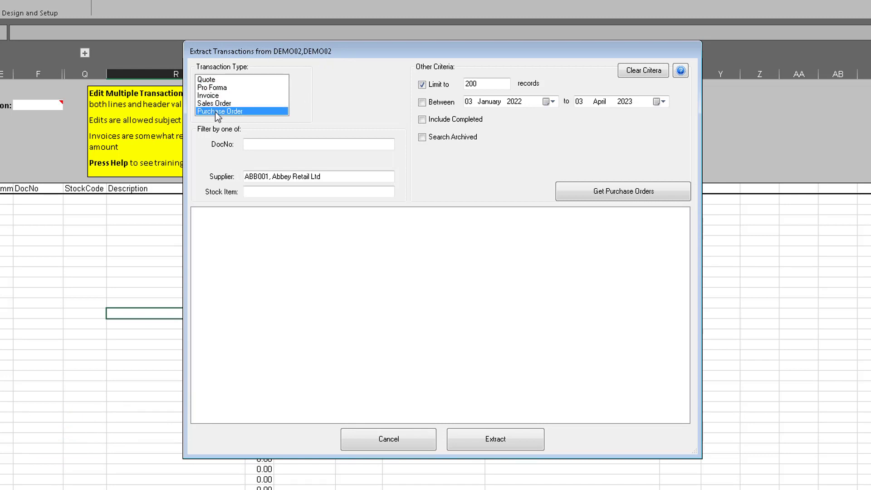
{"action": "left_click", "coordinate": [217, 81]}
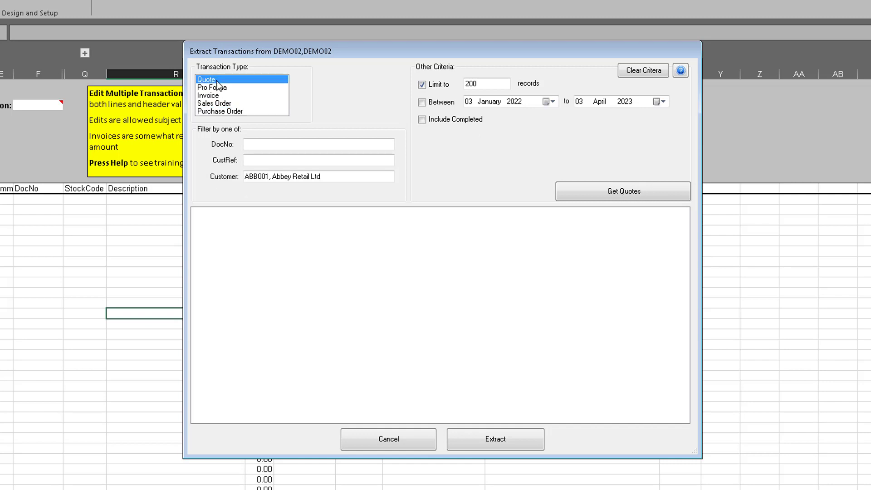
{"action": "left_click", "coordinate": [218, 95]}
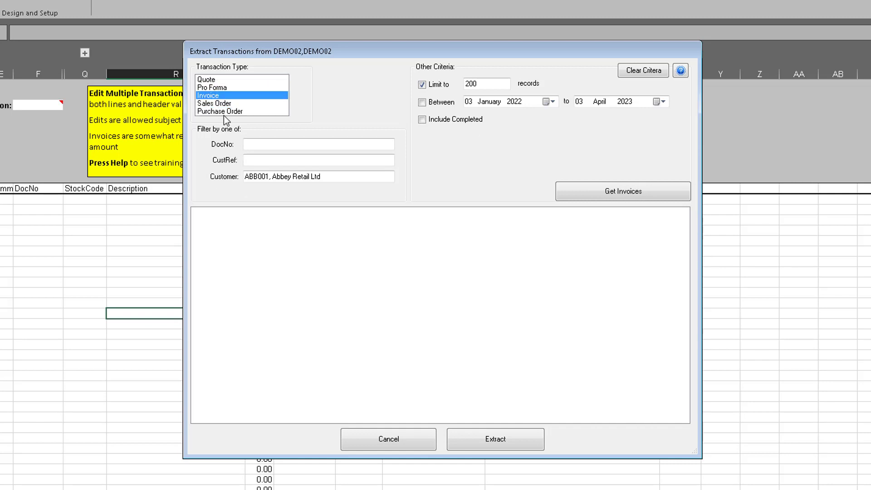
{"action": "left_click", "coordinate": [266, 161]}
{"action": "left_click", "coordinate": [222, 81]}
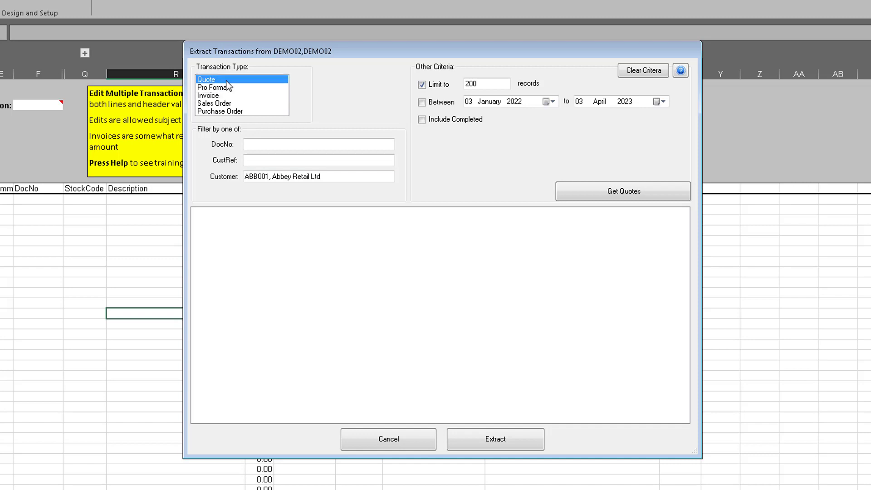
- Clear the extraction criteria and list all quotes, then narrow the list to the customer Abbey Retail Ltd
{"action": "left_click", "coordinate": [649, 72]}
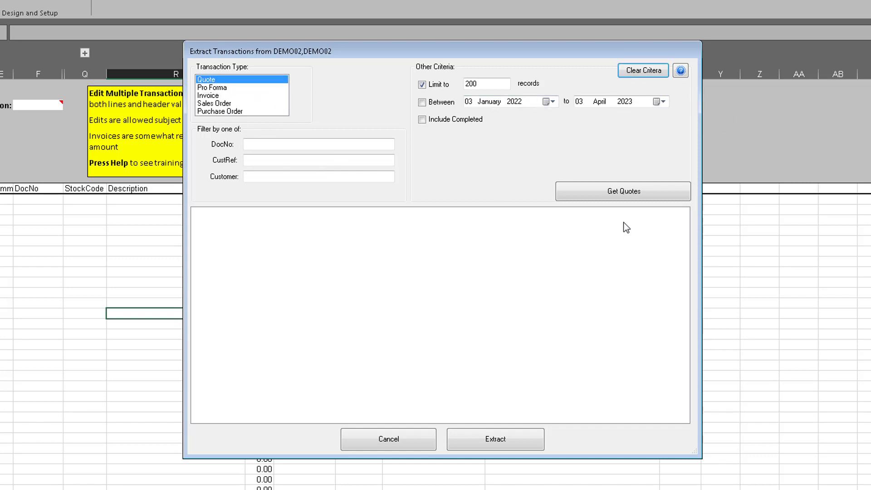
{"action": "left_click", "coordinate": [631, 195]}
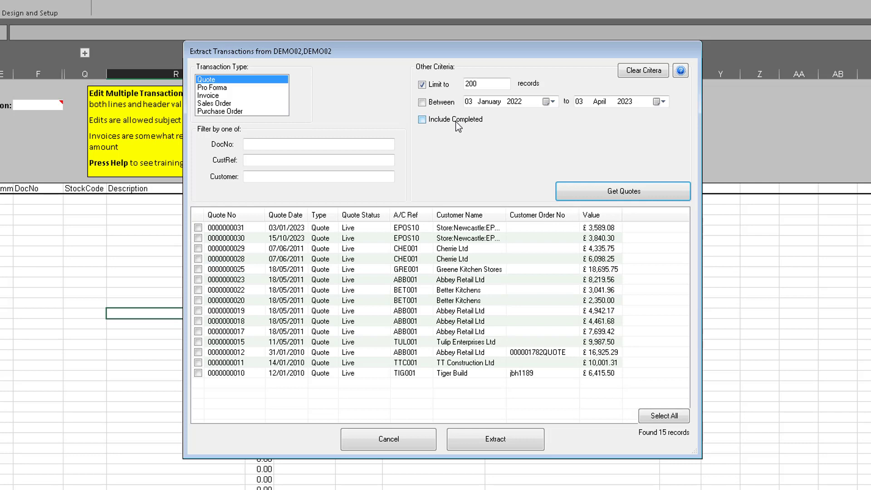
{"action": "left_click", "coordinate": [272, 178]}
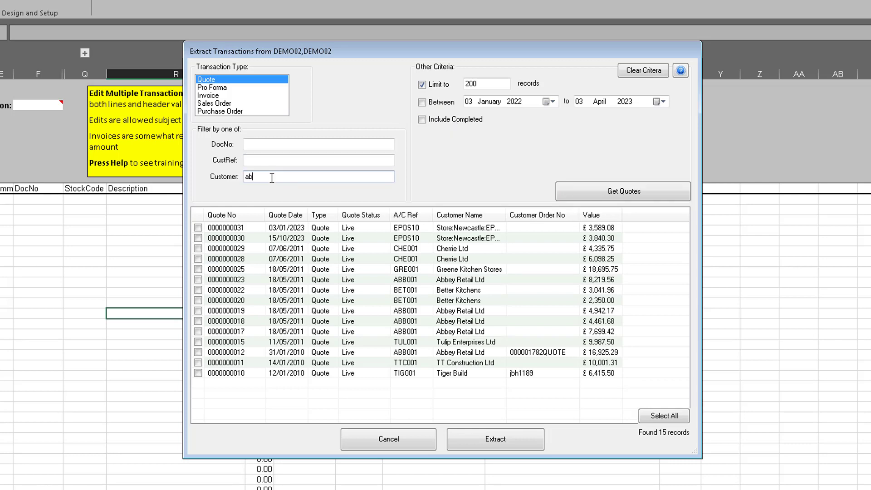
{"action": "type", "text": "ab"}
{"action": "key", "text": "Tab"}
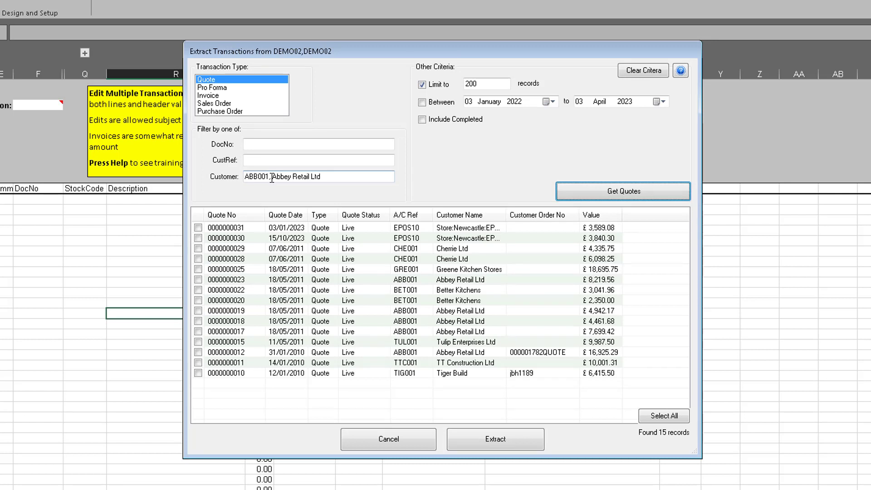
{"action": "left_click", "coordinate": [625, 195]}
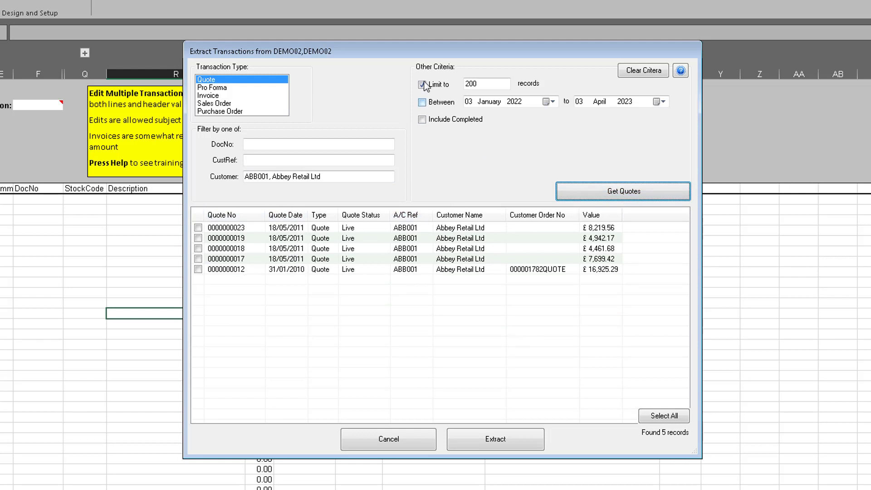
- Refresh the quote list with completed quotes included, then again with them excluded
{"action": "left_click", "coordinate": [422, 119]}
{"action": "left_click", "coordinate": [593, 193]}
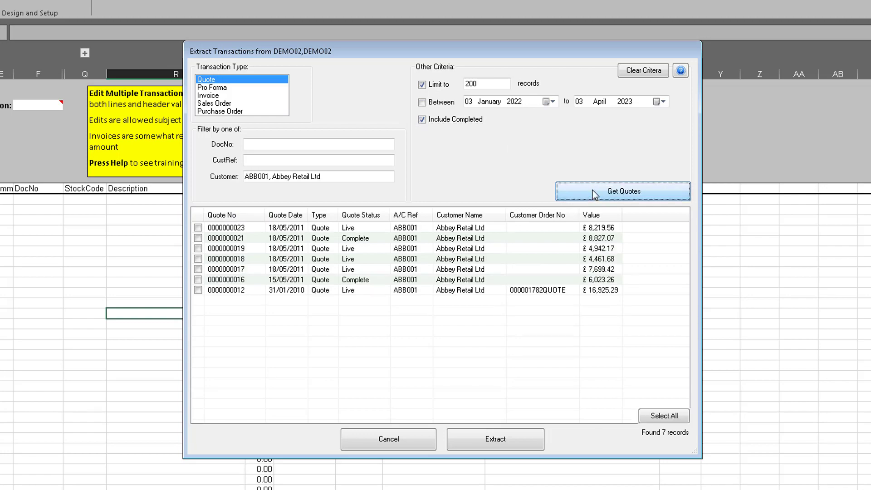
{"action": "left_click", "coordinate": [430, 120]}
{"action": "left_click", "coordinate": [600, 192]}
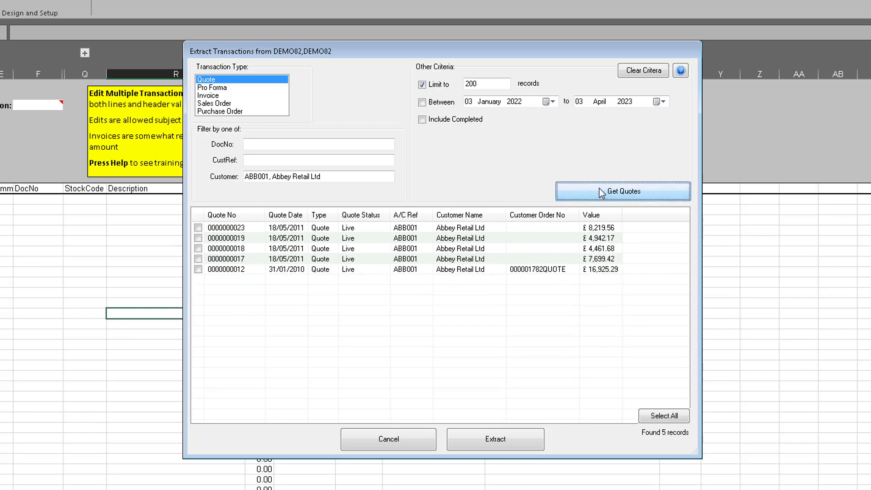
- Select all the listed Abbey Retail Ltd quotes and extract them into the sheet
{"action": "left_click", "coordinate": [663, 415]}
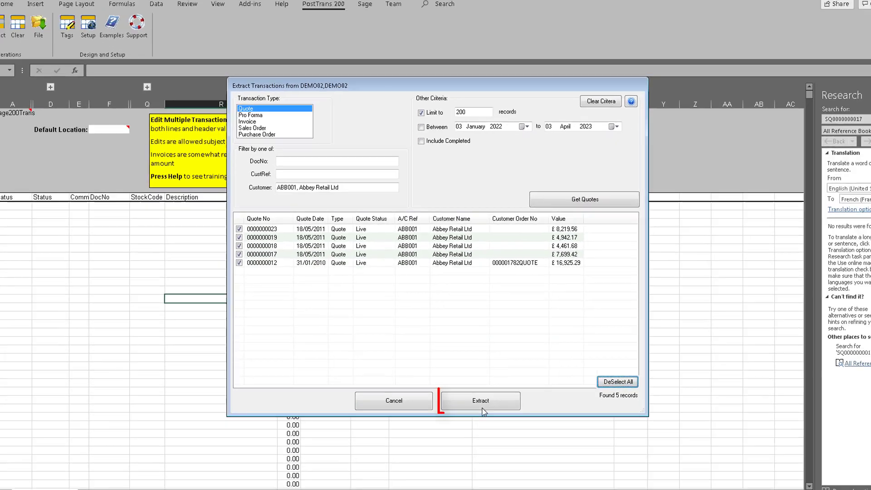
{"action": "left_click", "coordinate": [482, 405]}
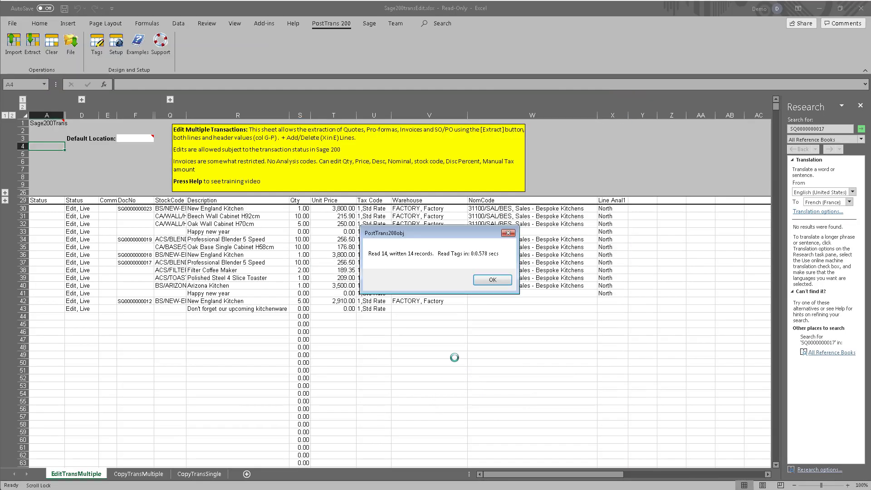
{"action": "left_click", "coordinate": [484, 278]}
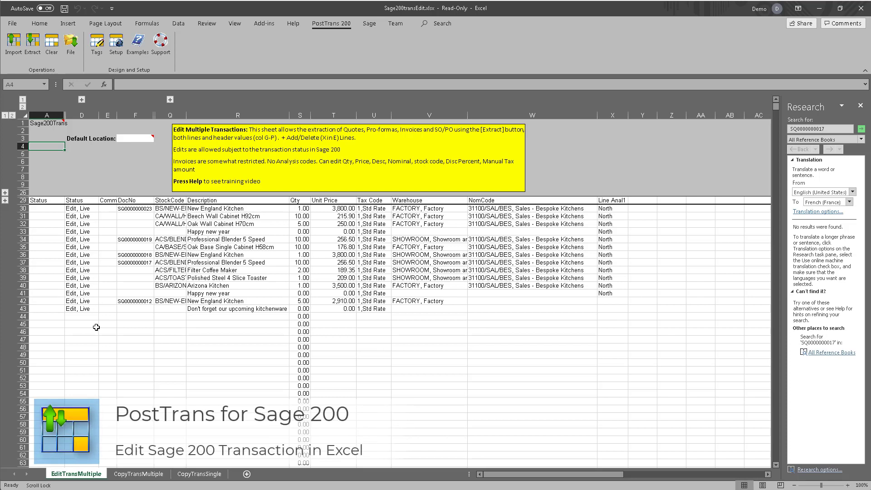
- Check the document number and stock code columns of the extracted quote lines
{"action": "left_click", "coordinate": [143, 209]}
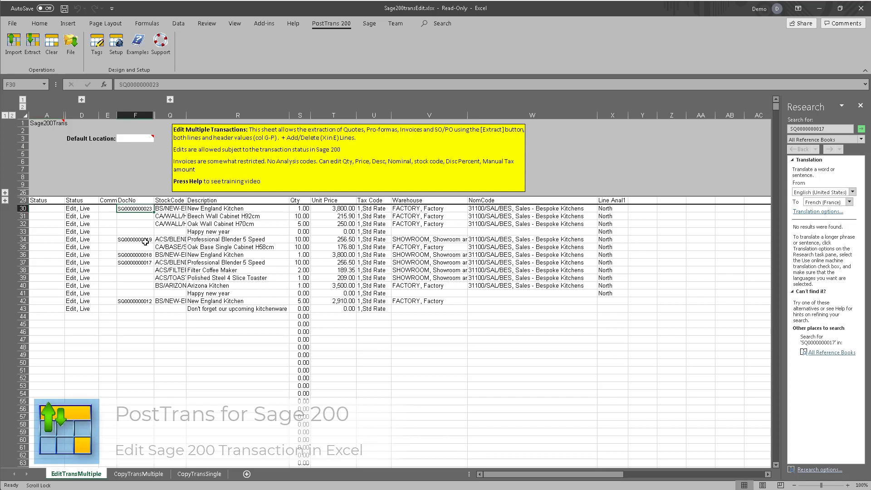
{"action": "left_click", "coordinate": [144, 271]}
{"action": "left_click", "coordinate": [170, 209]}
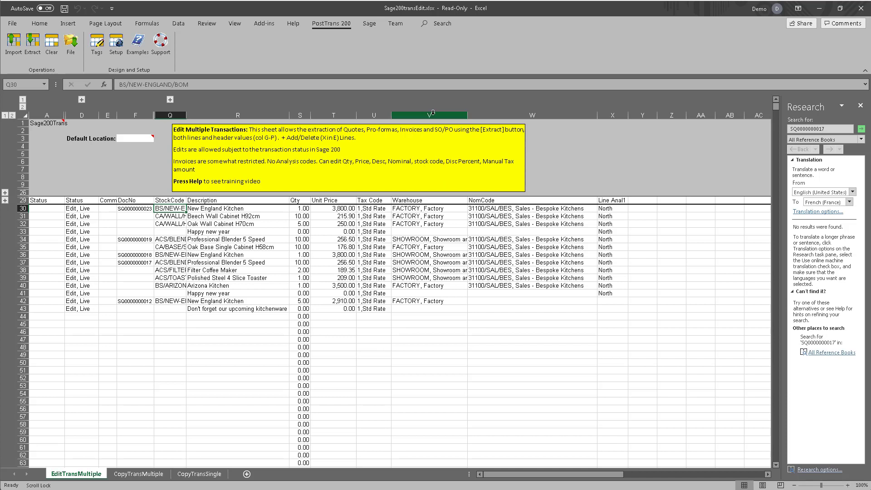
- Set the sheet's default location to WAREHOUSE
{"action": "left_click", "coordinate": [131, 138]}
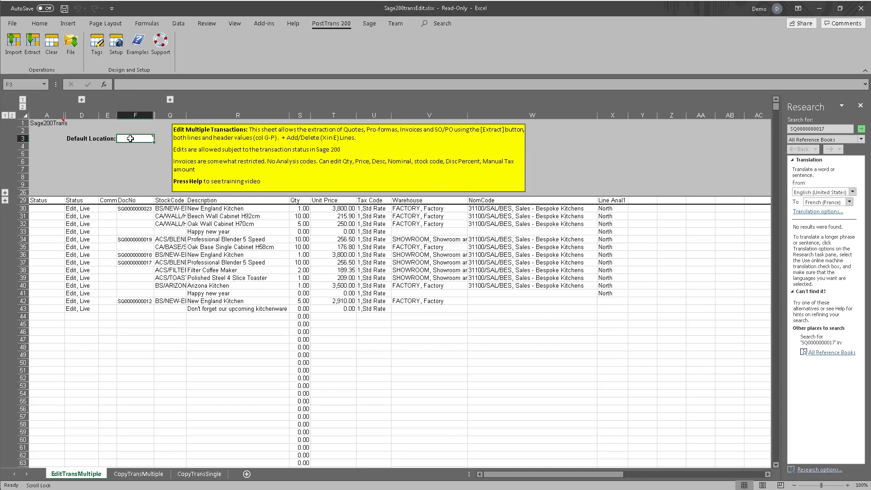
{"action": "type", "text": "war"}
{"action": "key", "text": "Tab"}
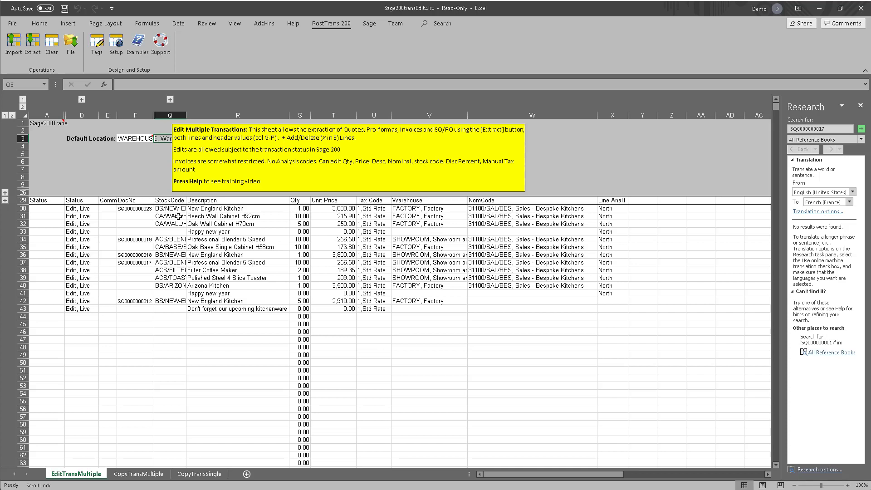
- Mark the Oak Wall Cabinet H70cm line in row 32 for deletion with an x in column E
{"action": "left_click", "coordinate": [108, 224]}
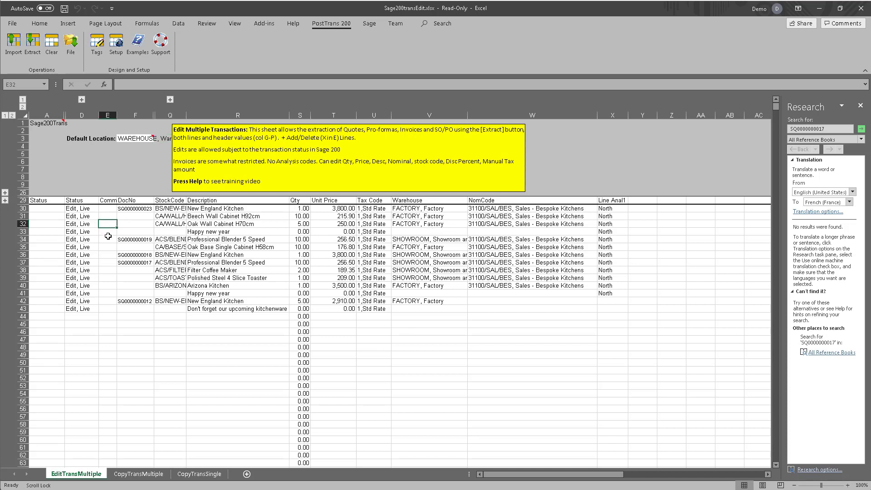
{"action": "type", "text": "x"}
{"action": "left_click", "coordinate": [110, 218]}
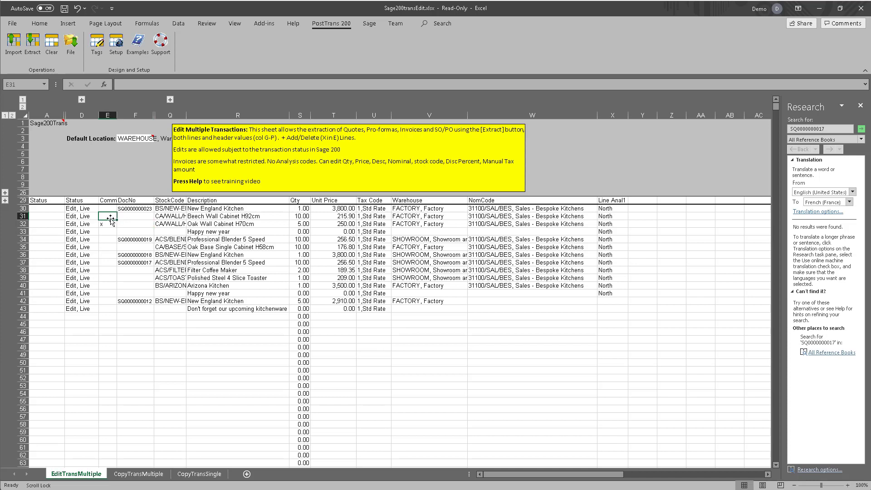
{"action": "left_click", "coordinate": [110, 225]}
{"action": "left_click", "coordinate": [143, 225]}
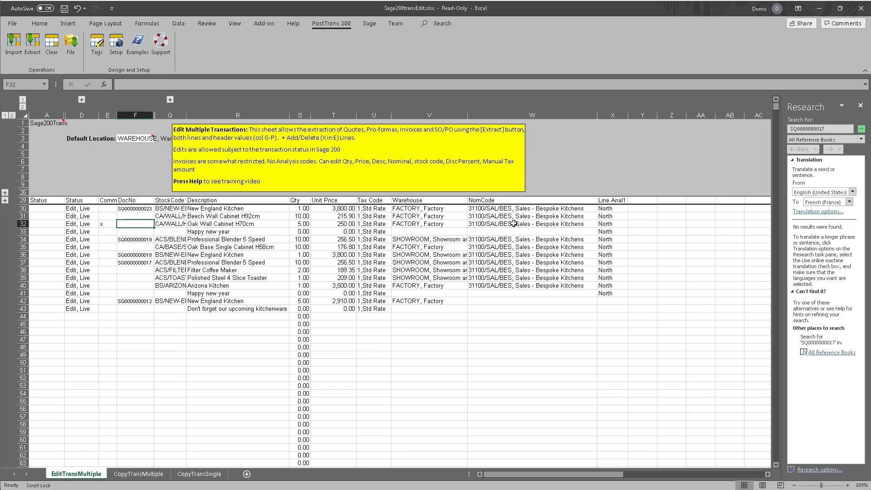
- Review the nominal code and warehouse columns, and expand the grouped columns G to P to inspect the first quote's header values
{"action": "left_click", "coordinate": [534, 110]}
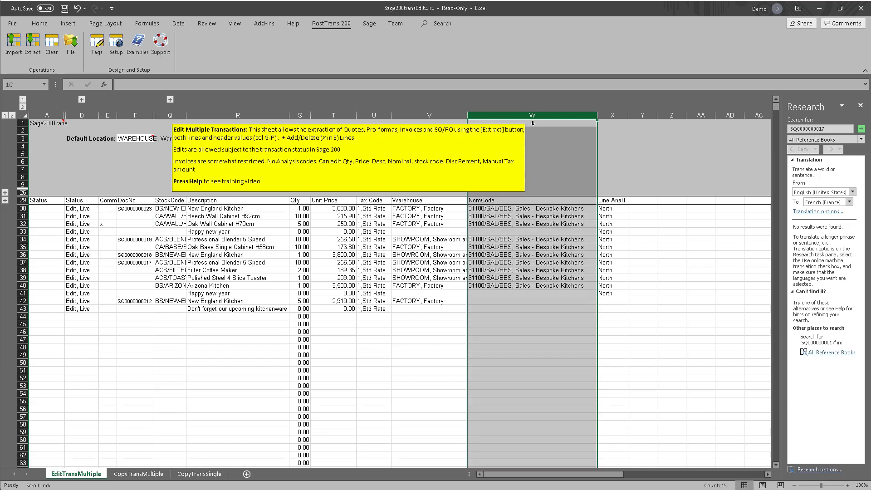
{"action": "left_click", "coordinate": [409, 246]}
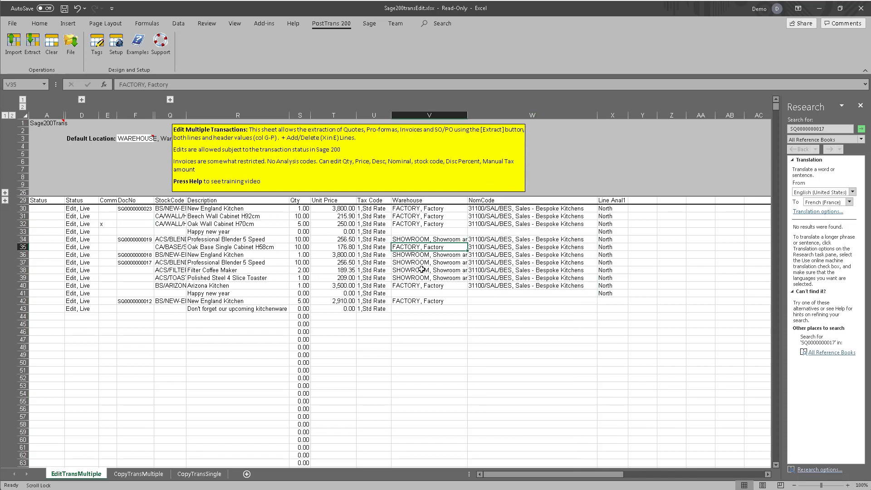
{"action": "left_click", "coordinate": [170, 100]}
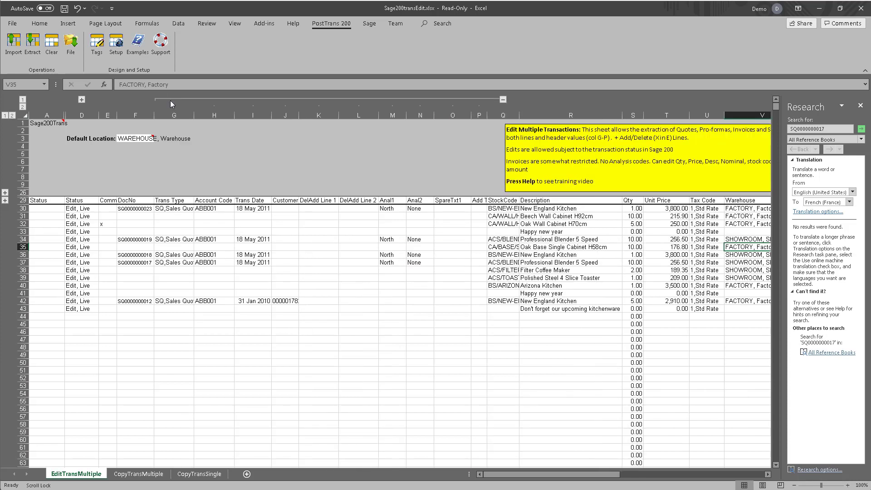
{"action": "left_click", "coordinate": [168, 209]}
{"action": "left_click", "coordinate": [209, 210]}
{"action": "left_click", "coordinate": [248, 209]}
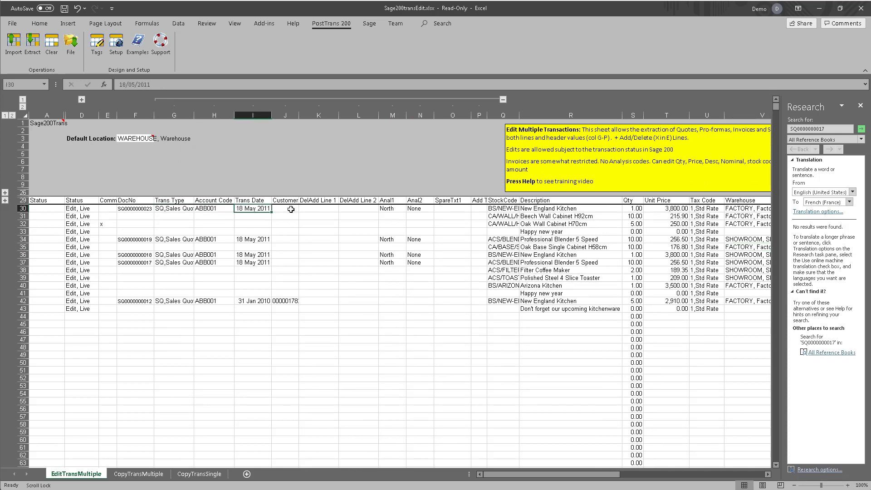
{"action": "left_click", "coordinate": [393, 208]}
{"action": "left_click", "coordinate": [419, 208]}
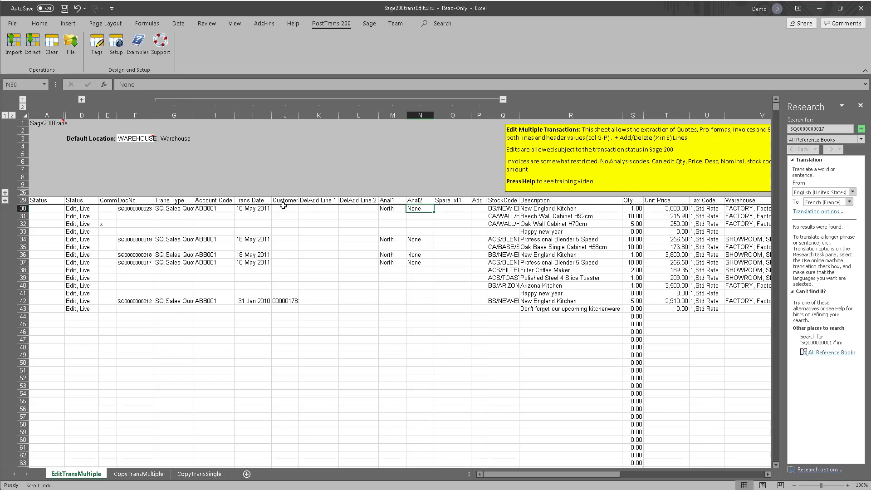
- View the line and header tags available for insertion, then close the tag list
{"action": "left_click", "coordinate": [98, 46]}
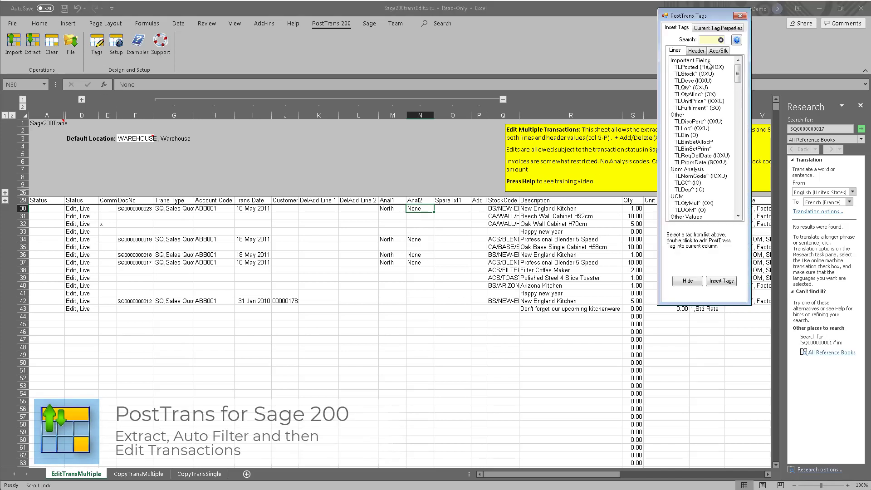
{"action": "left_click", "coordinate": [696, 51]}
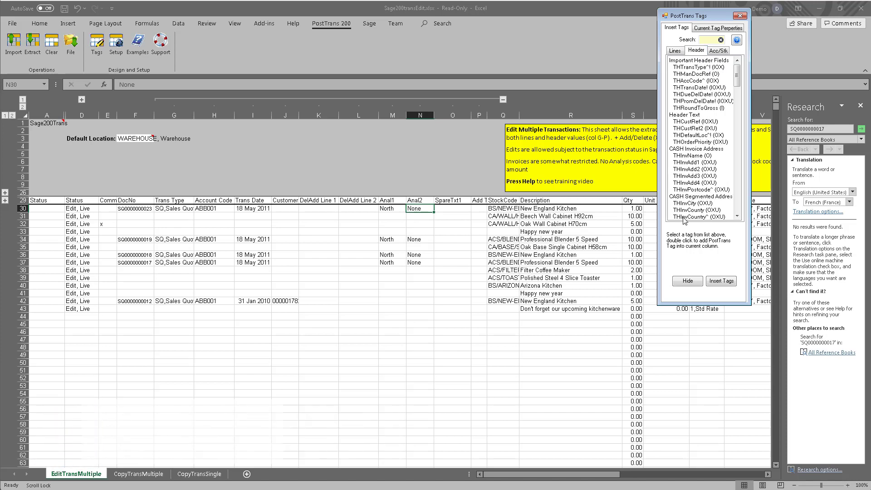
{"action": "left_click", "coordinate": [740, 15]}
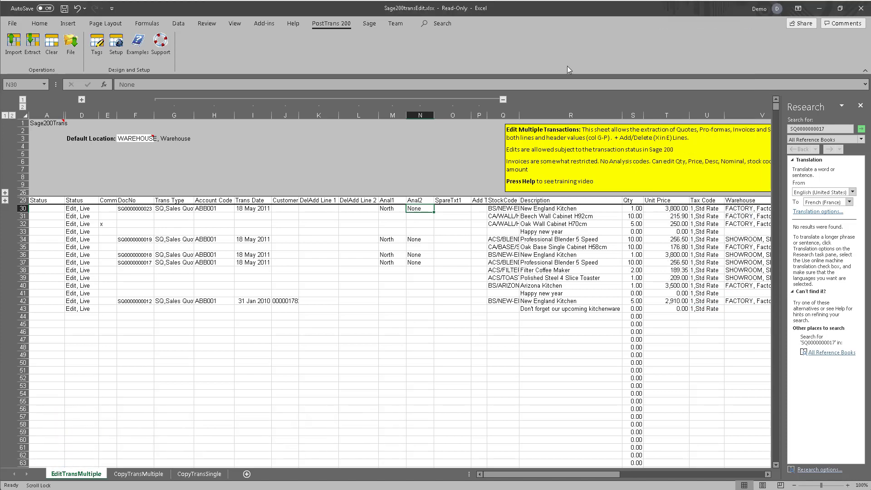
- Collapse the header columns G to P and change the comment line in row 33 to "Happy new year 2023"
{"action": "left_click", "coordinate": [503, 99]}
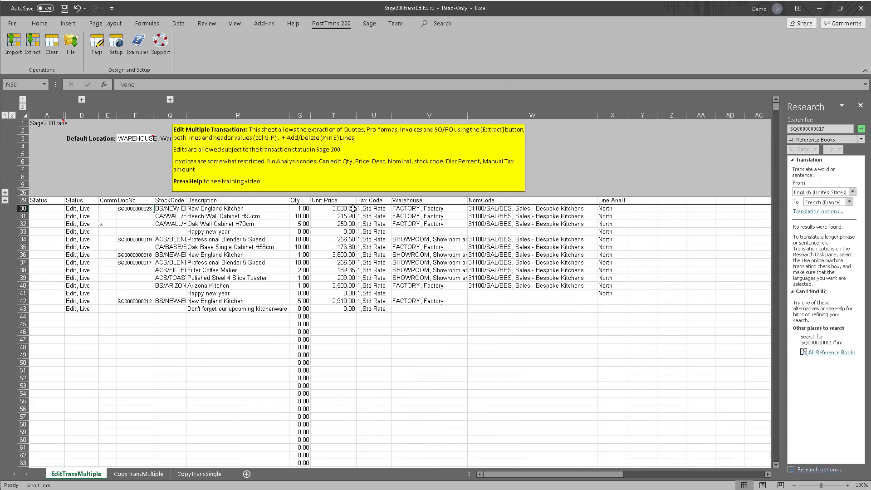
{"action": "left_click_drag", "start_coordinate": [362, 277], "coordinate": [363, 285]}
{"action": "left_click", "coordinate": [236, 240]}
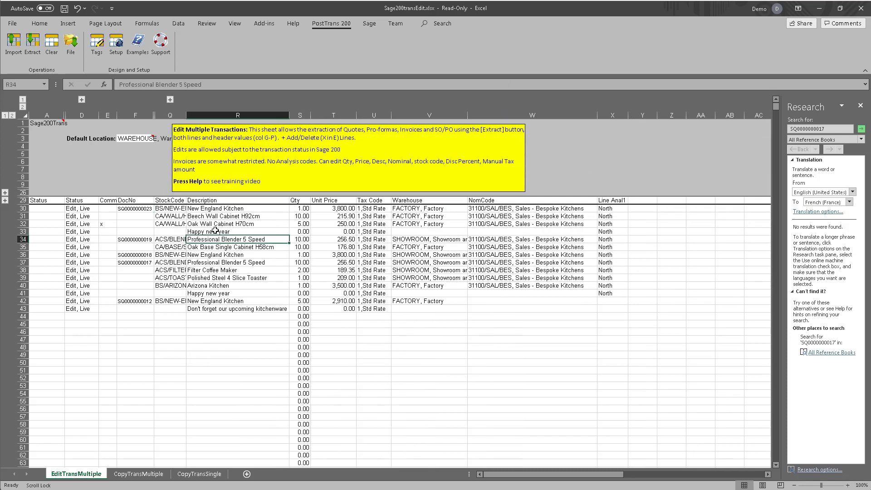
{"action": "left_click", "coordinate": [214, 231]}
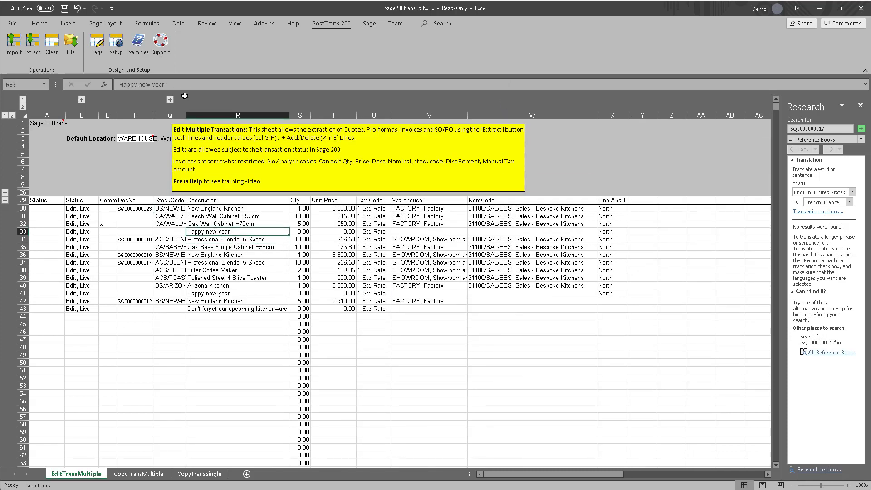
{"action": "left_click", "coordinate": [169, 85]}
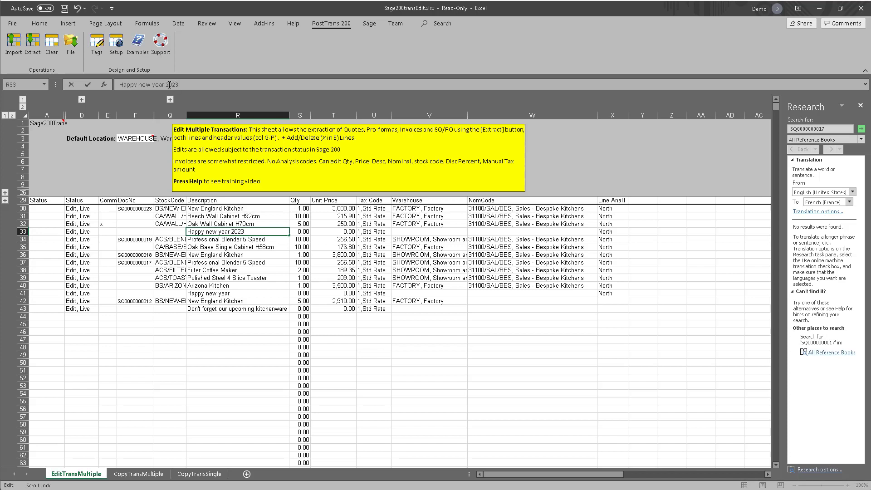
{"action": "key", "text": "Tab"}
- Set the unit price of the Beech Wall Cabinet H92cm line in row 31 to 350
{"action": "left_click", "coordinate": [243, 223]}
{"action": "left_click", "coordinate": [260, 217]}
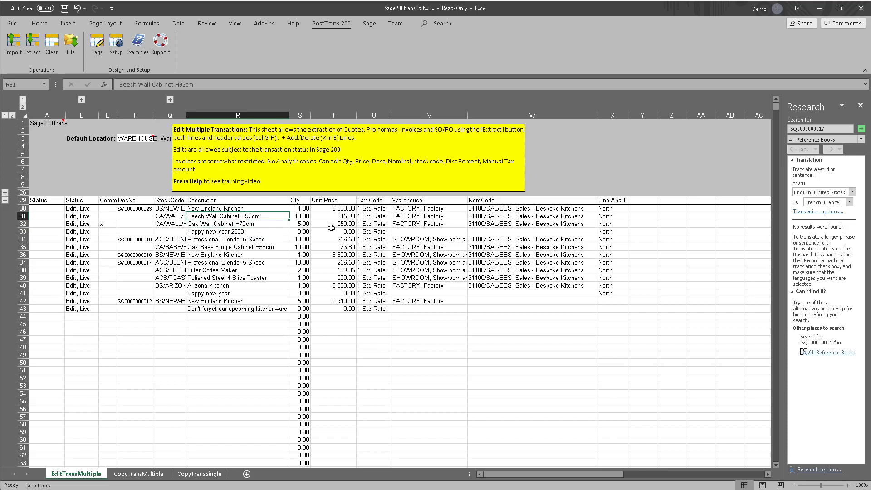
{"action": "left_click", "coordinate": [341, 217]}
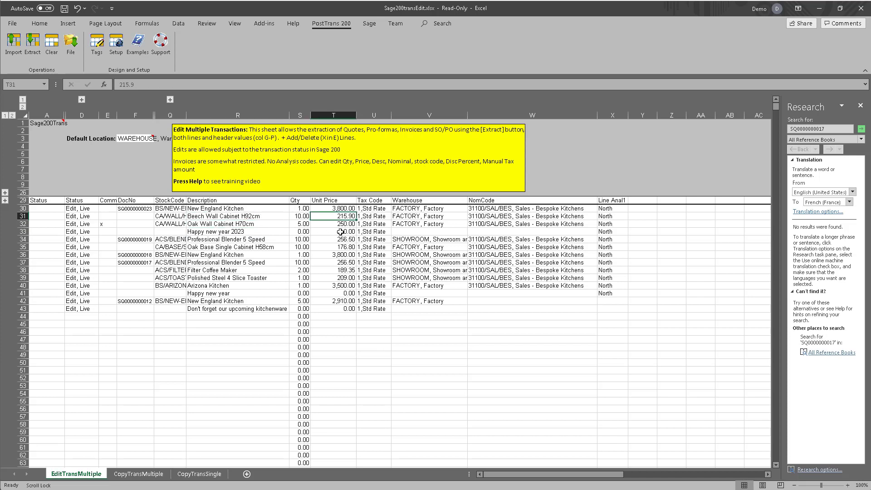
{"action": "type", "text": "350"}
{"action": "key", "text": "Tab"}
- Set the unit price of the Polished Steel 4 Slice Toaster line in row 39 to 1,500
{"action": "left_click", "coordinate": [347, 271]}
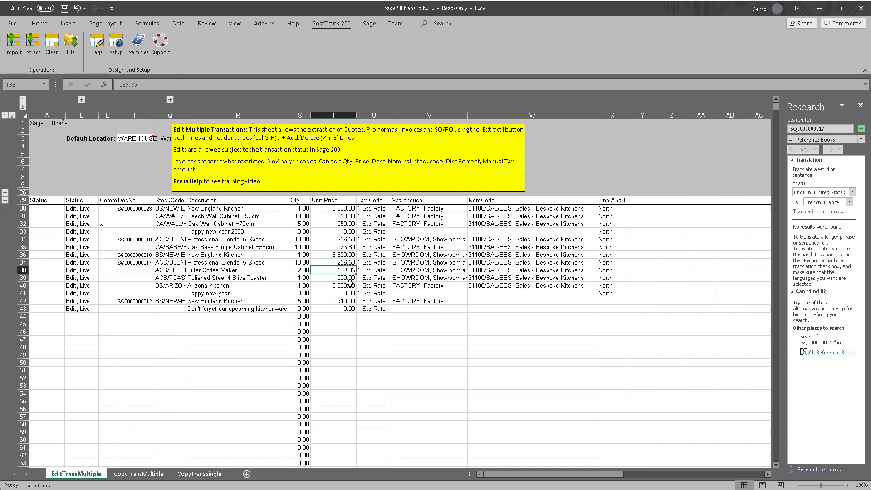
{"action": "left_click", "coordinate": [344, 278]}
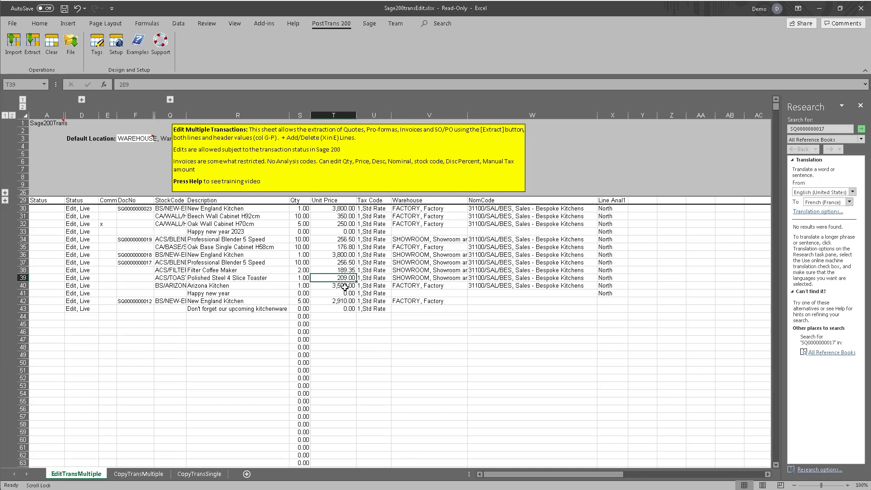
{"action": "left_click", "coordinate": [346, 294]}
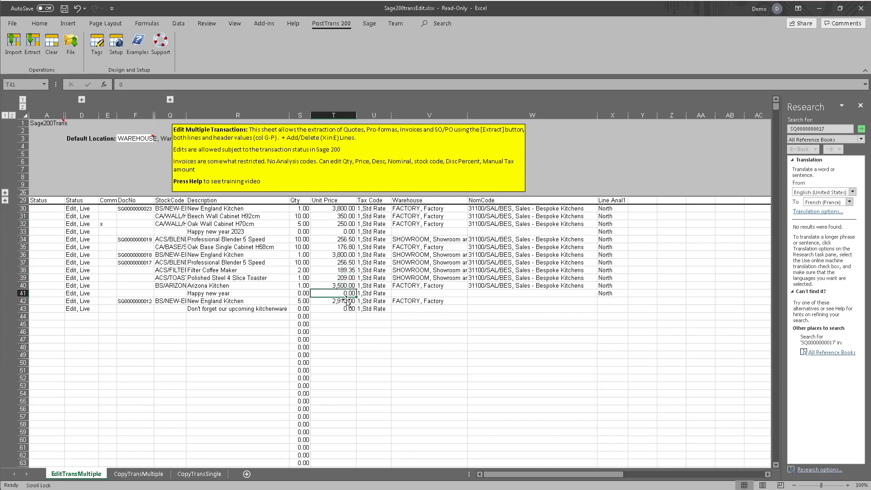
{"action": "left_click", "coordinate": [347, 278]}
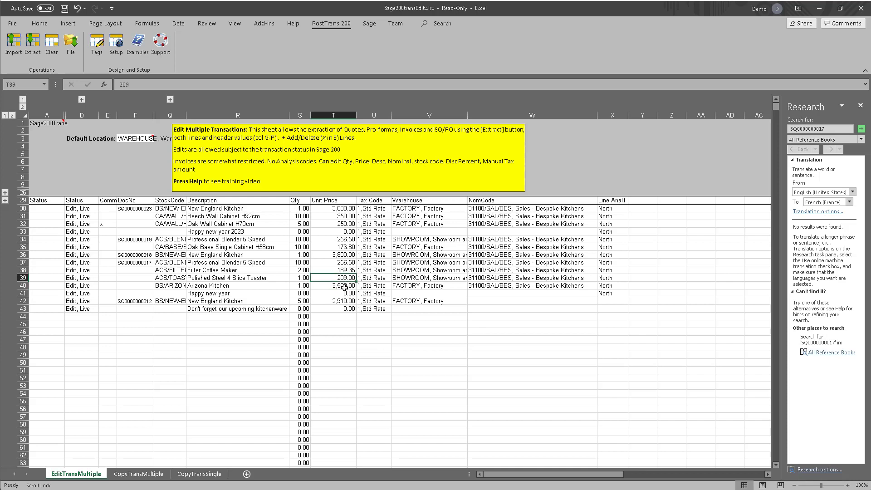
{"action": "type", "text": "1,"}
{"action": "type", "text": "500"}
{"action": "key", "text": "Return"}
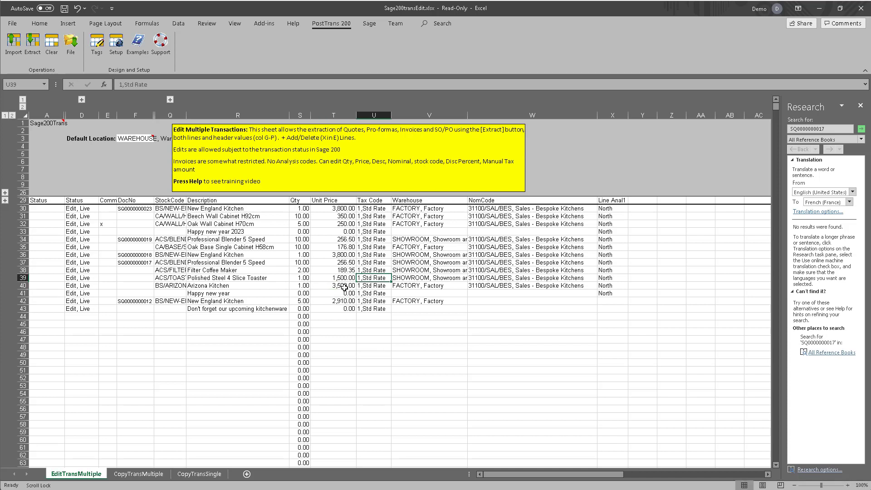
- Import the edited quote lines into Sage 200 with PostTrans and dismiss the import summary
{"action": "left_click", "coordinate": [334, 247]}
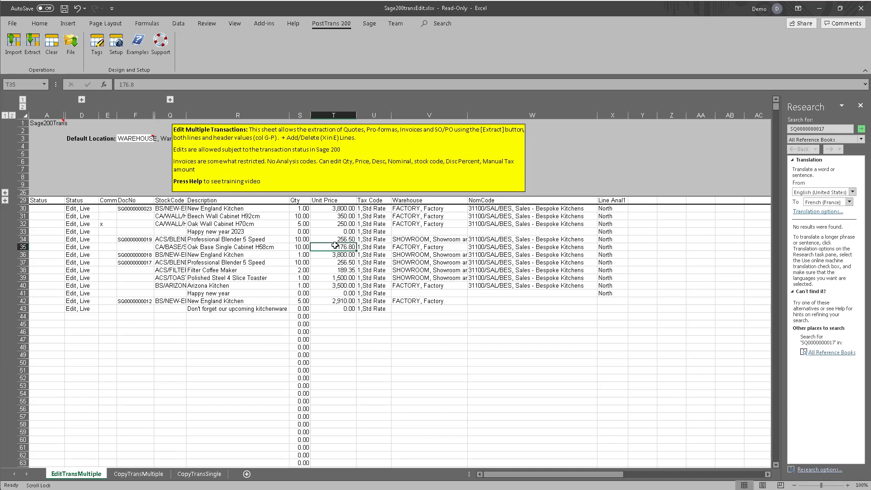
{"action": "left_click", "coordinate": [15, 48]}
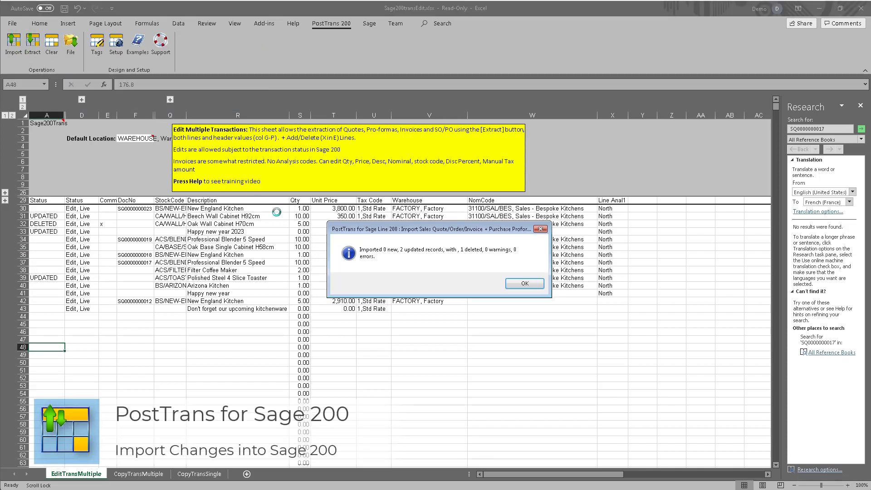
{"action": "left_click", "coordinate": [522, 285]}
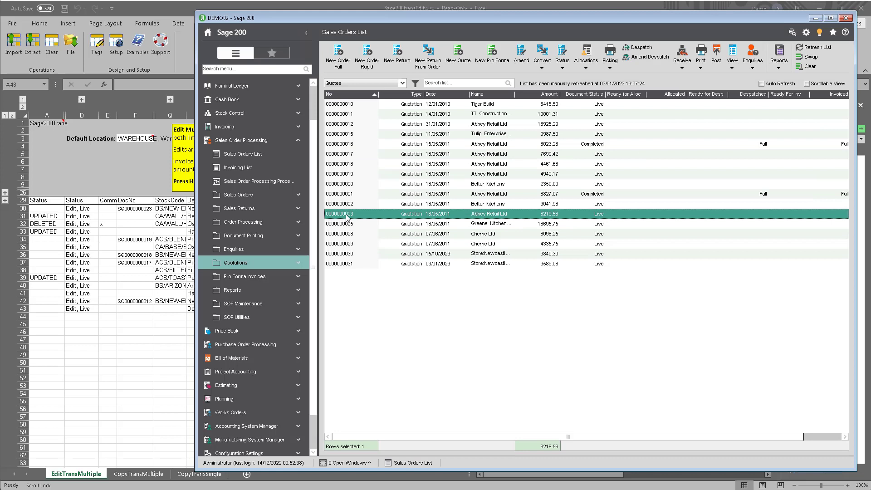
- In Sage 200, open the first edited Abbey Retail Ltd quotation and check its comment line and the Beech Wall Cabinet unit price
{"action": "double_click", "coordinate": [347, 216]}
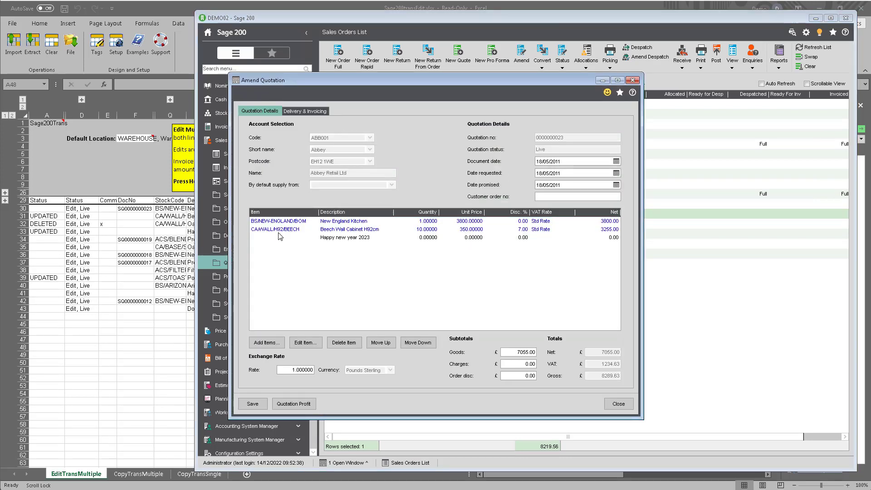
{"action": "left_click", "coordinate": [363, 240]}
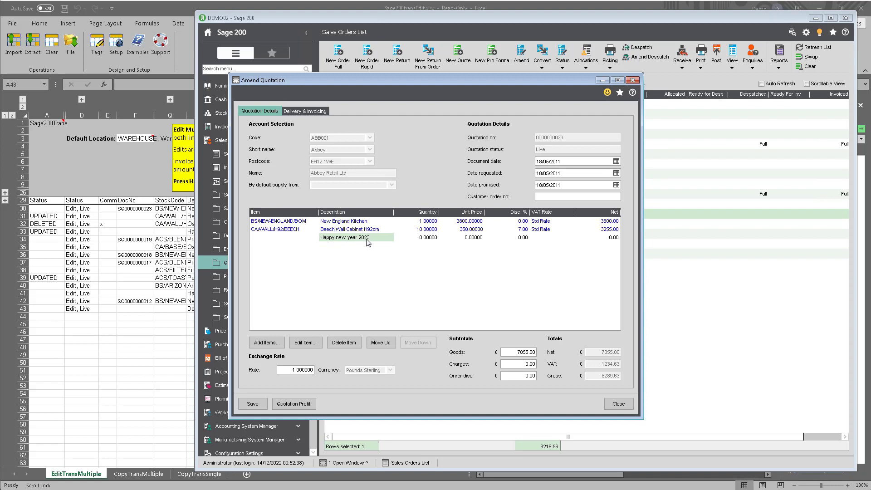
{"action": "left_click", "coordinate": [464, 230]}
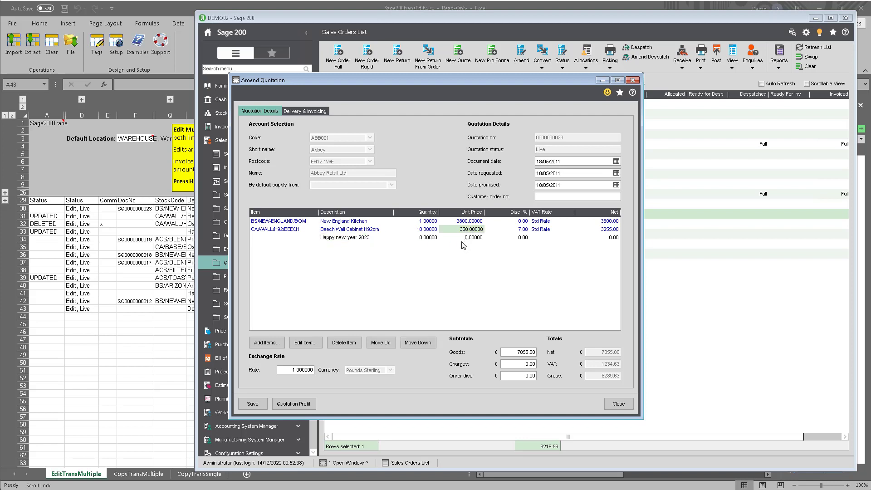
{"action": "left_click", "coordinate": [633, 80]}
- Check the Polished Steel 4 Slice Toaster line in Excel's row 39, then return to Sage 200 and confirm the open quotation to close it
{"action": "left_click", "coordinate": [123, 278]}
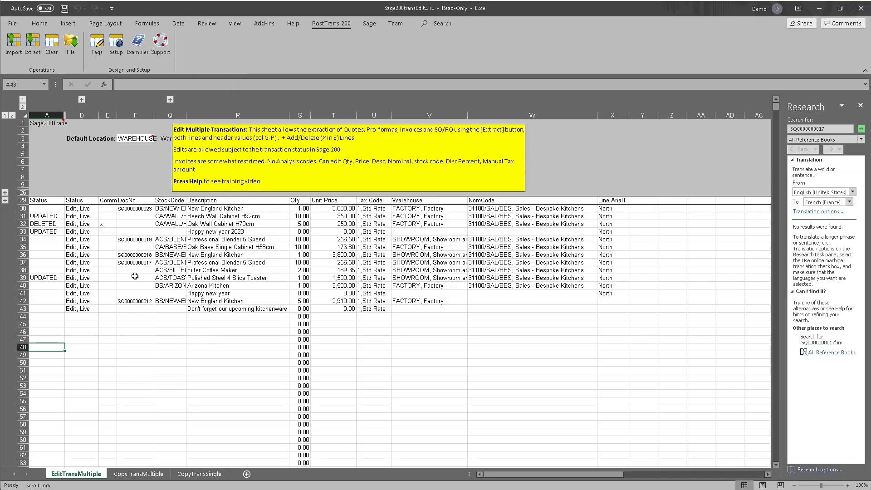
{"action": "left_click", "coordinate": [187, 279]}
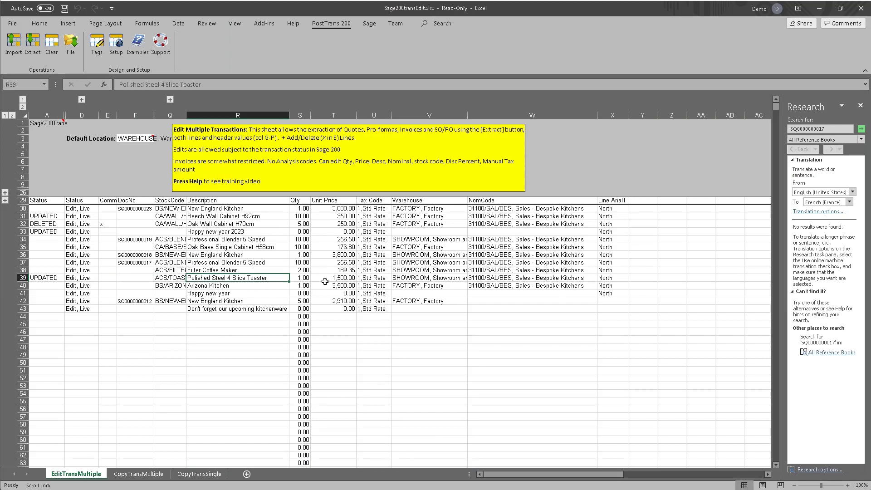
{"action": "left_click", "coordinate": [324, 278]}
{"action": "key", "text": "alt+Tab"}
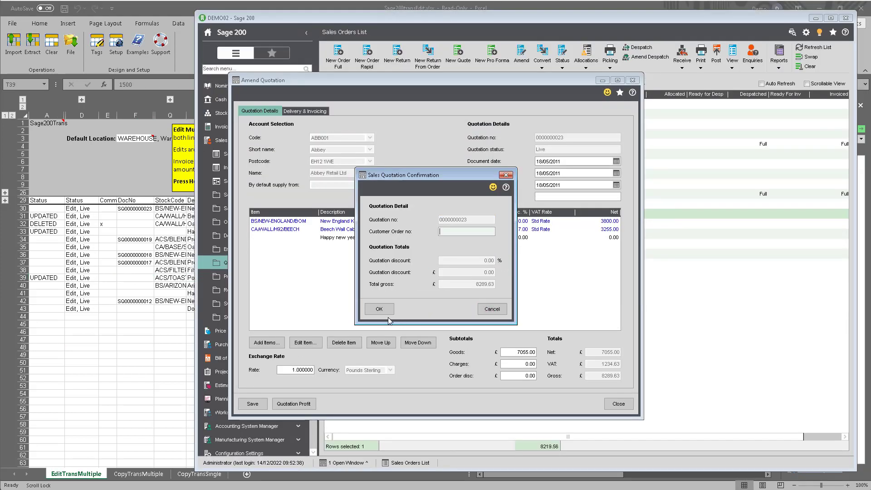
{"action": "left_click", "coordinate": [379, 308]}
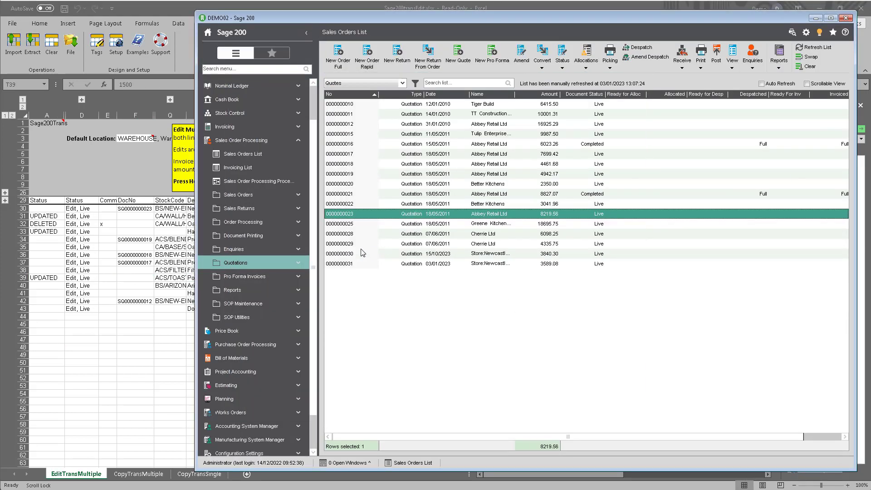
- Open the Abbey Retail Ltd quotation containing the Polished Steel 4 Slice Toaster, check the toaster's unit price, and close the quotation
{"action": "left_click", "coordinate": [350, 154]}
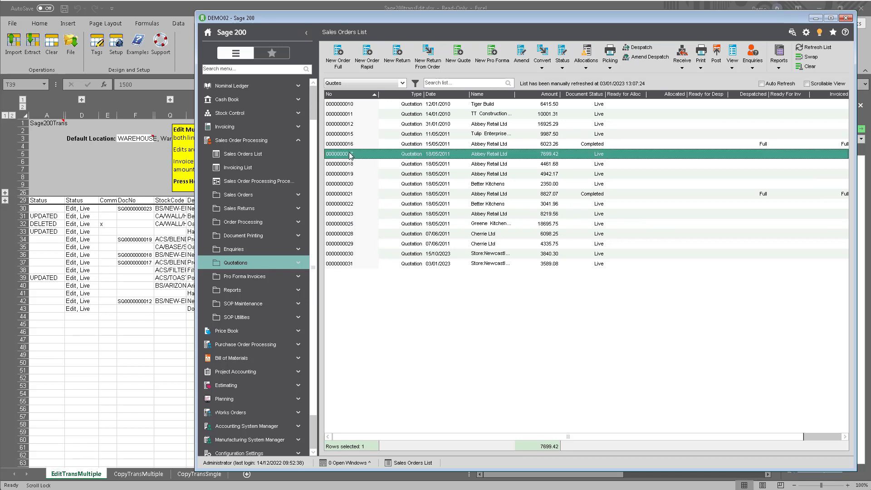
{"action": "double_click", "coordinate": [350, 154]}
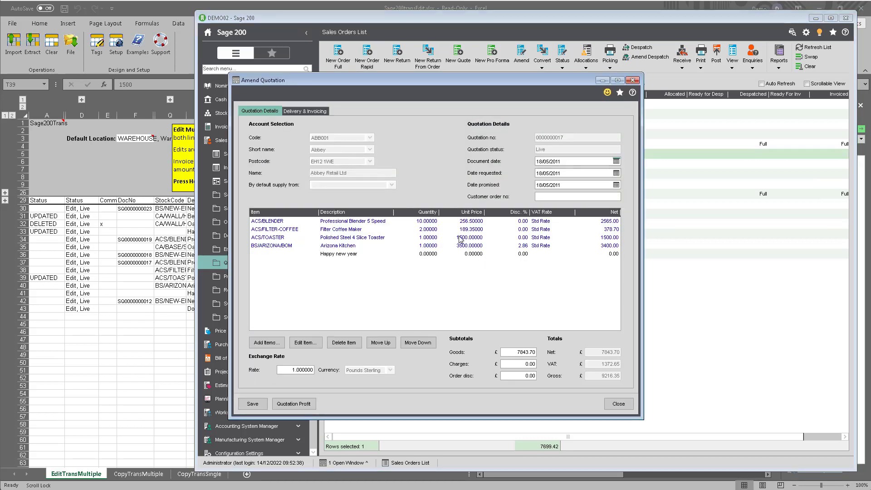
{"action": "left_click", "coordinate": [459, 239]}
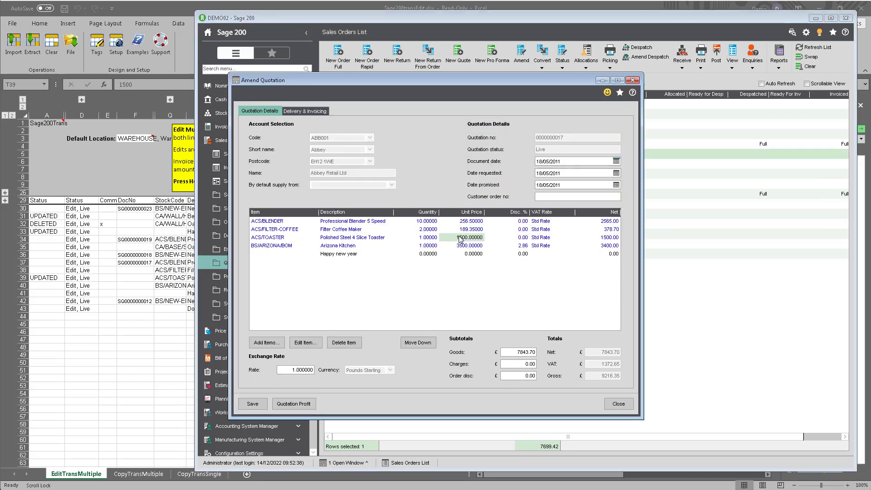
{"action": "left_click", "coordinate": [631, 409]}
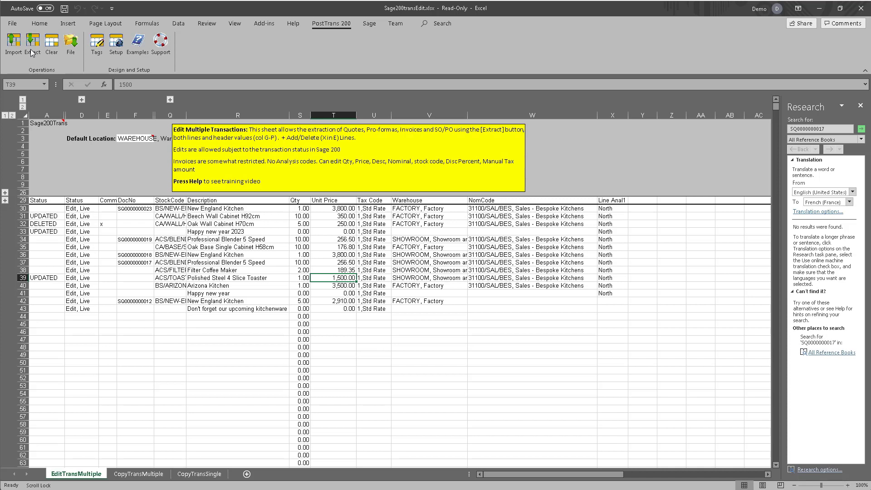
- Switch back to Excel and re-extract all quotes for Abbey Retail Ltd into the EditTransMultiple sheet
{"action": "left_click", "coordinate": [32, 51]}
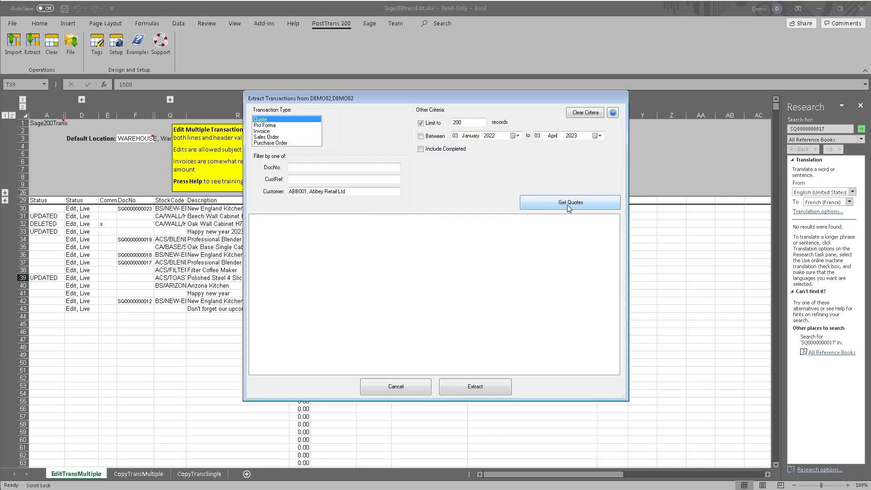
{"action": "left_click", "coordinate": [569, 207]}
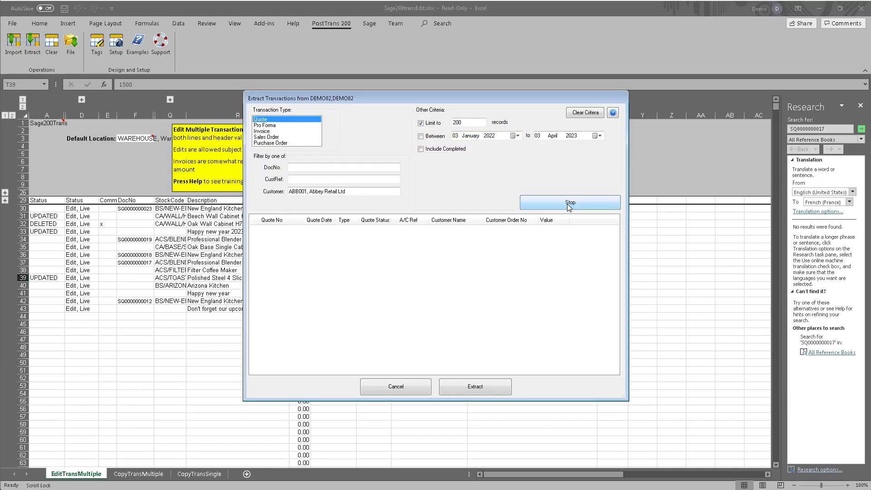
{"action": "left_click", "coordinate": [603, 369]}
{"action": "left_click", "coordinate": [486, 389]}
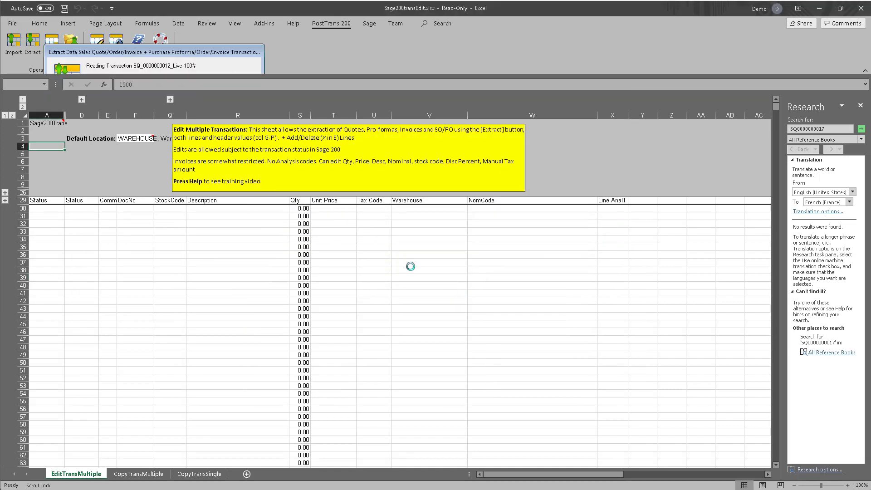
{"action": "left_click", "coordinate": [481, 284]}
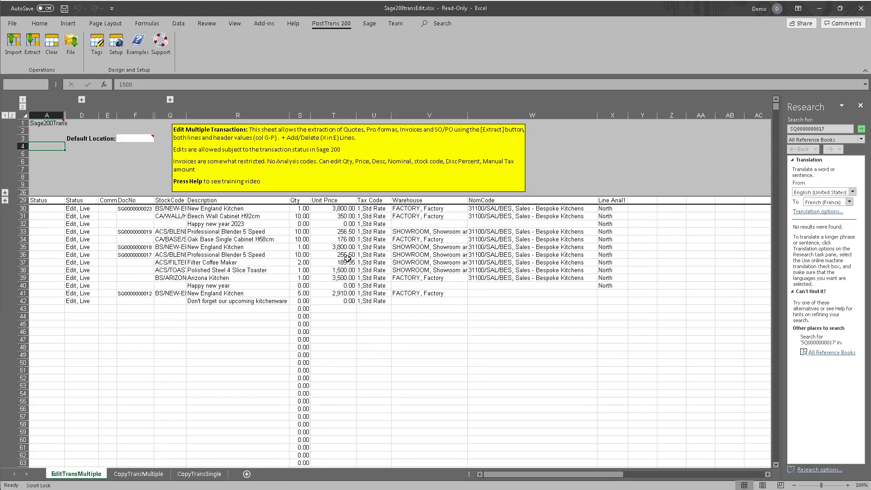